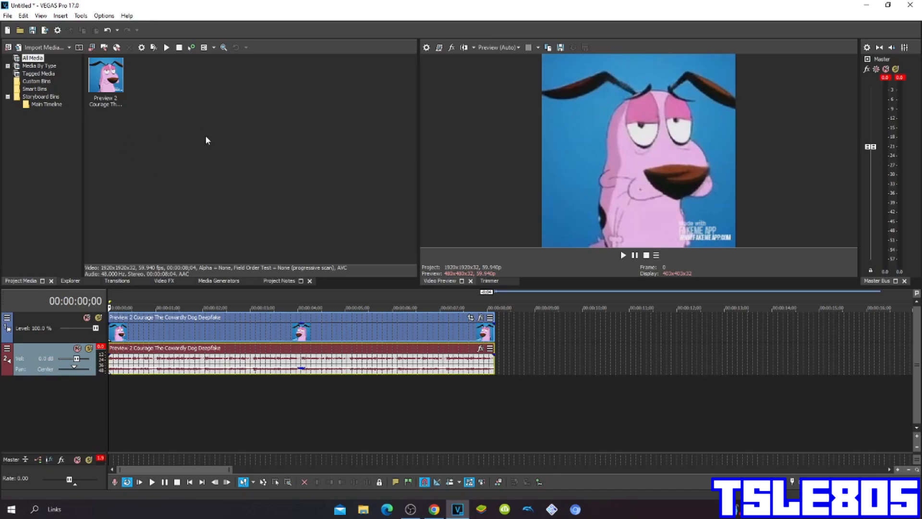
- Apply the Invert effect's Default preset to the Courage video event
left_click_drag(161, 119, 118, 66)
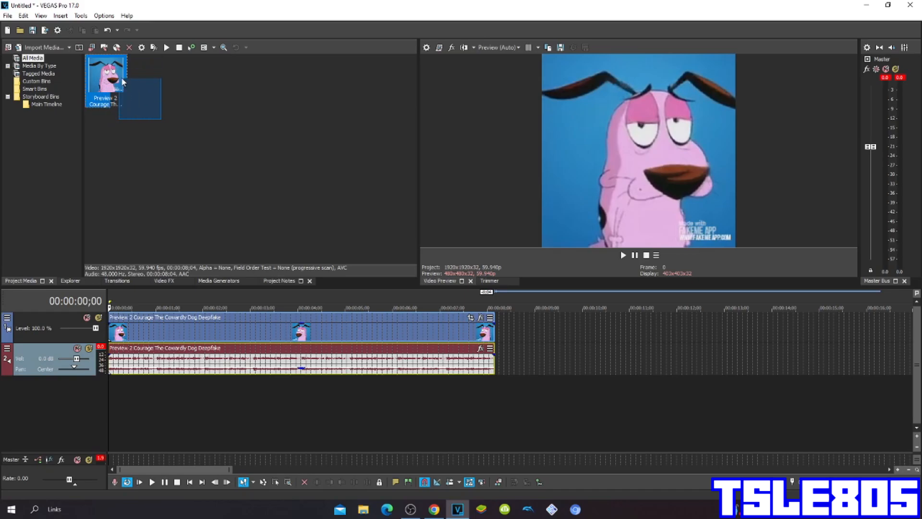
left_click(142, 81)
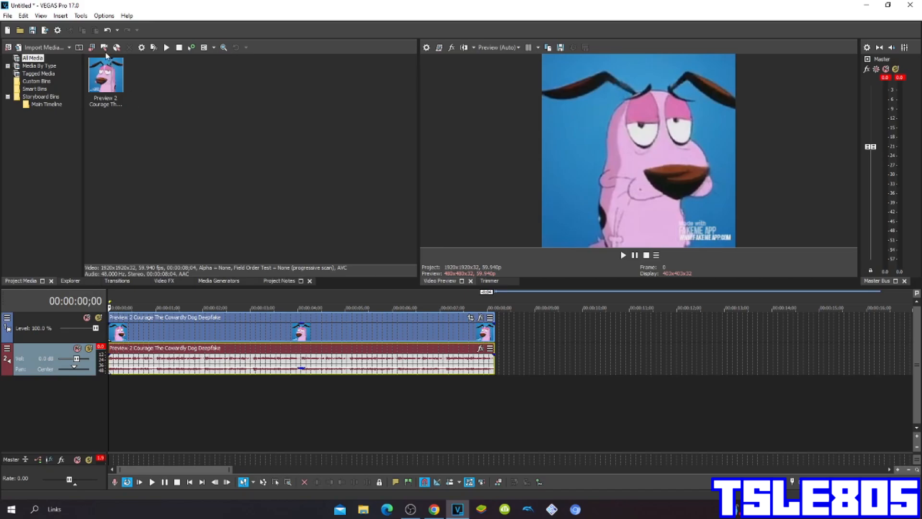
left_click(164, 280)
scroll(70, 183, "down", 5)
scroll(86, 177, "down", 5)
scroll(85, 178, "down", 5)
scroll(86, 178, "down", 5)
scroll(88, 175, "down", 5)
scroll(90, 173, "down", 5)
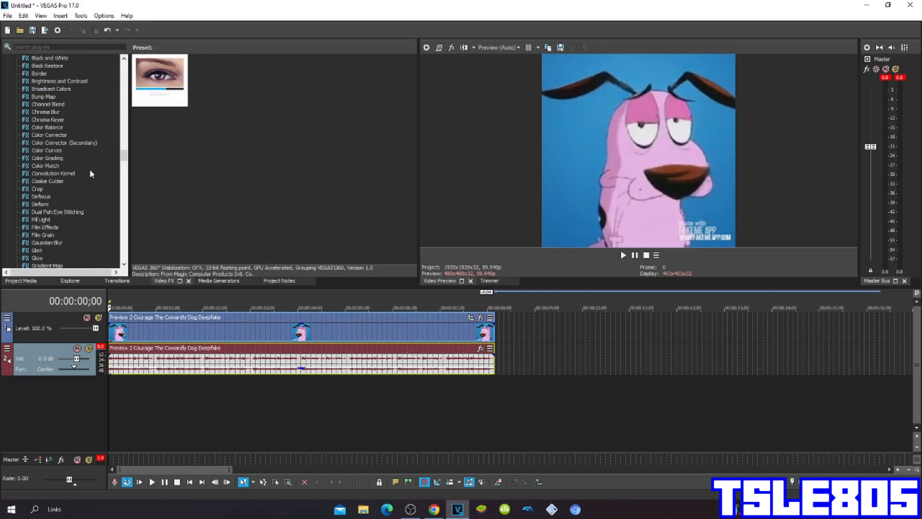
scroll(89, 169, "down", 3)
left_click(39, 227)
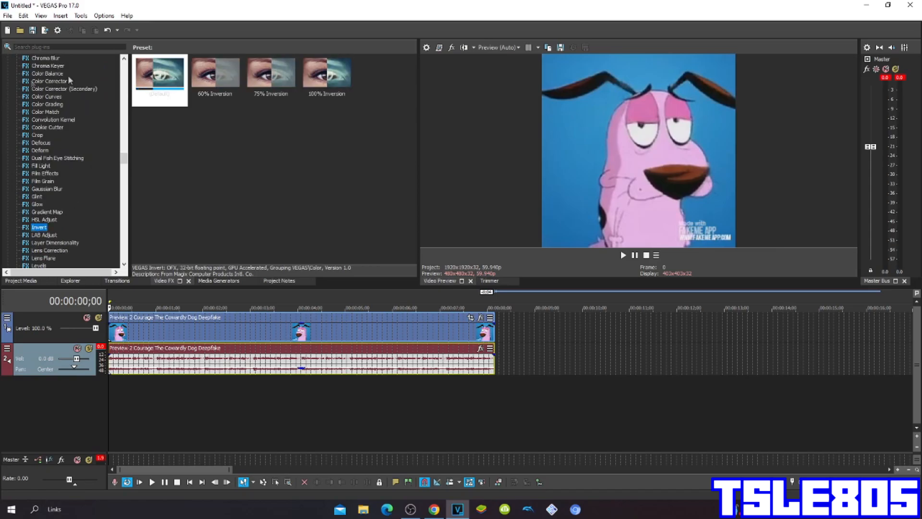
left_click_drag(159, 75, 165, 95)
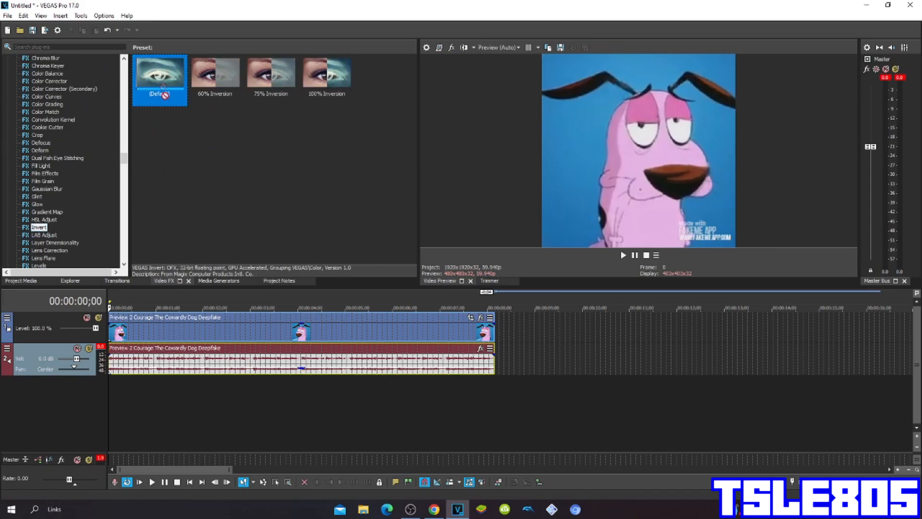
left_click_drag(160, 76, 241, 325)
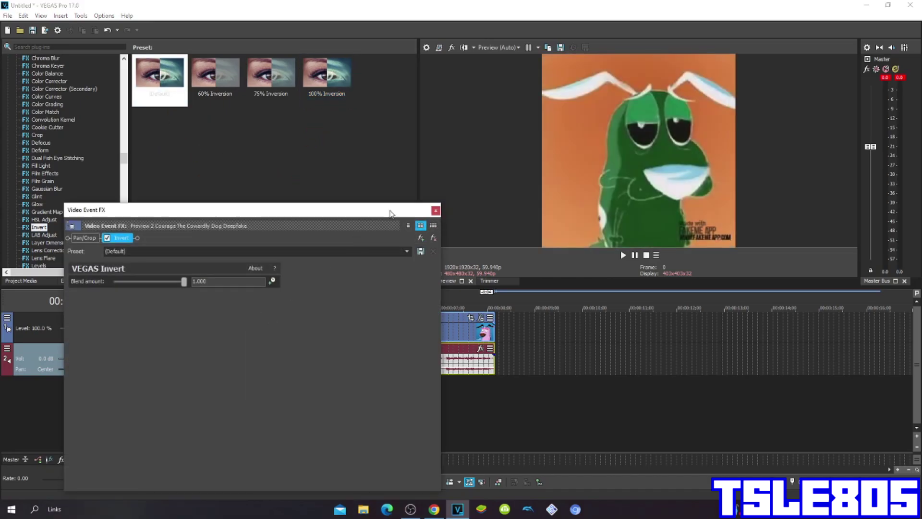
left_click(436, 210)
scroll(58, 145, "up", 5)
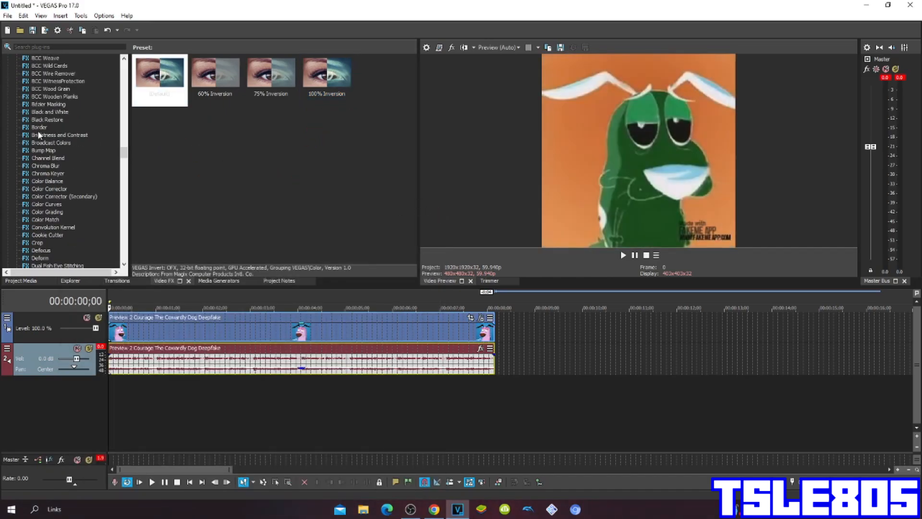
- Apply Channel Blend's RGB to BGR preset to swap the clip's red and blue channels
left_click(44, 158)
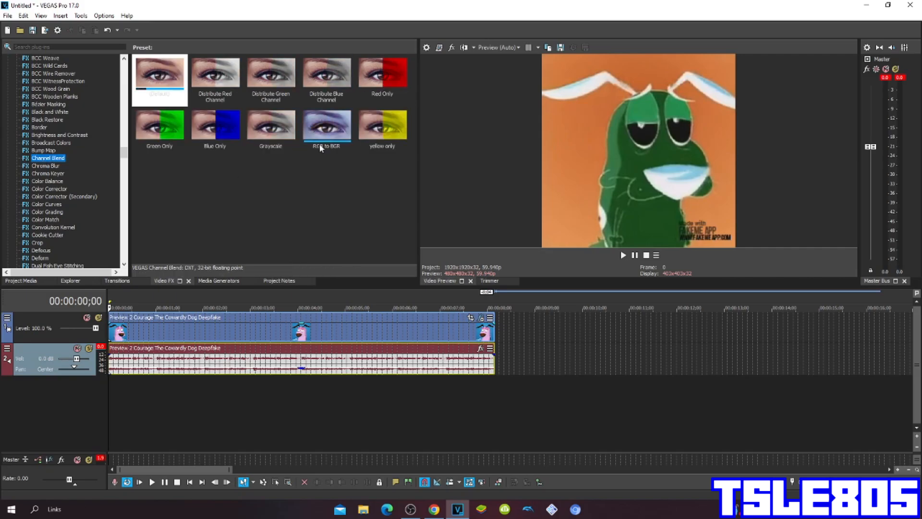
left_click(327, 130)
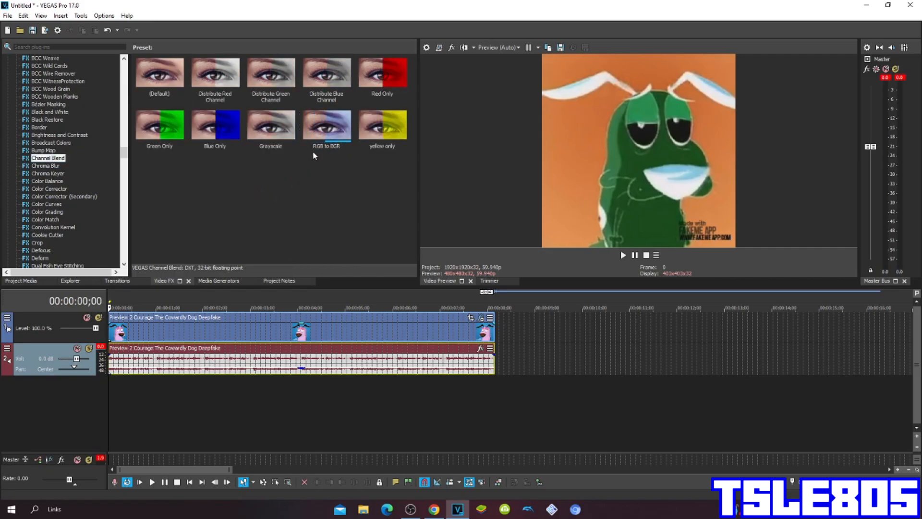
left_click_drag(327, 133, 335, 170)
left_click_drag(346, 325, 348, 326)
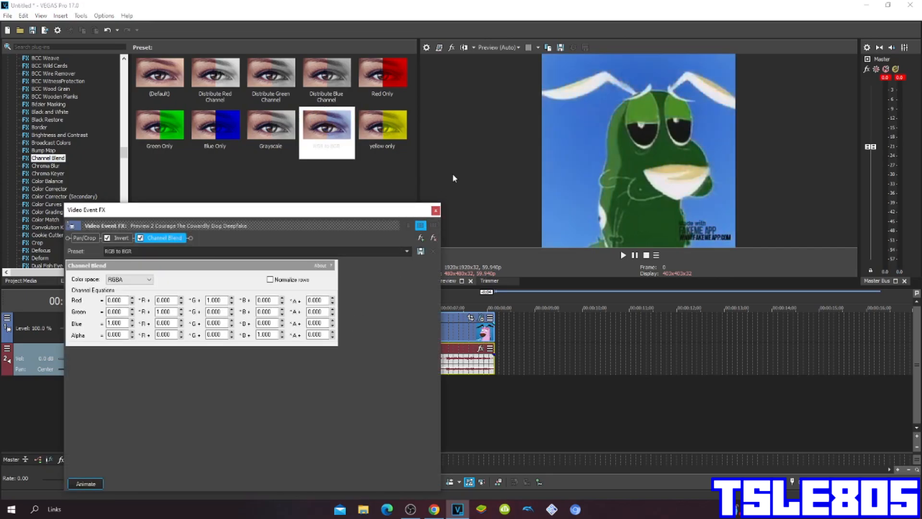
left_click(435, 211)
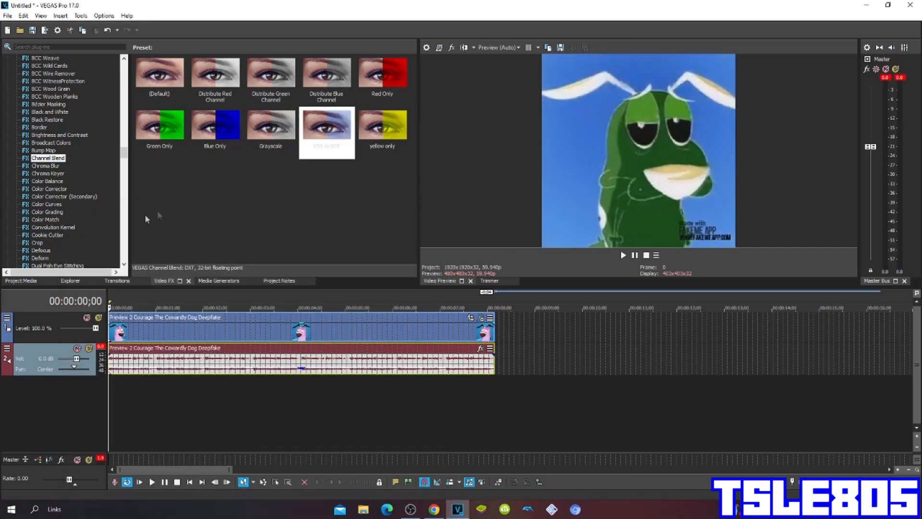
scroll(44, 144, "down", 3)
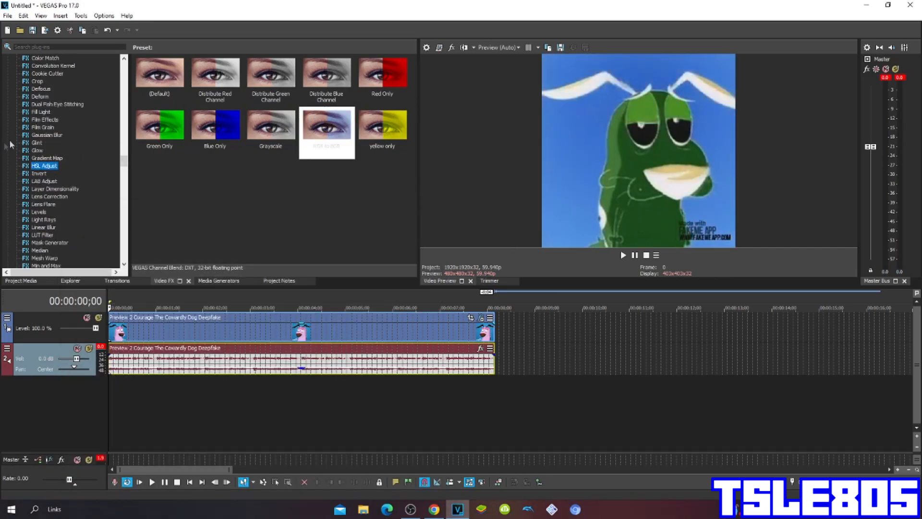
- Apply HSL Adjust's Invert Color preset so Courage turns purple
left_click(45, 165)
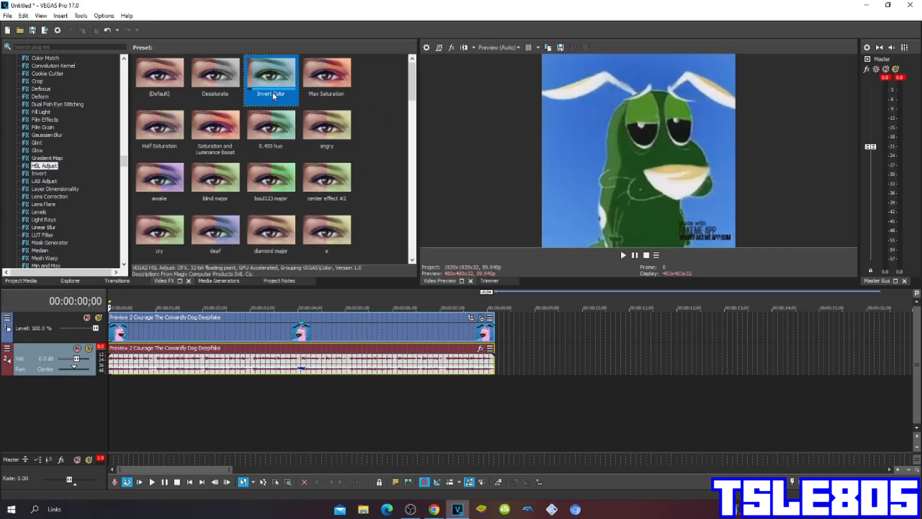
left_click_drag(273, 79, 219, 254)
left_click_drag(278, 335, 279, 335)
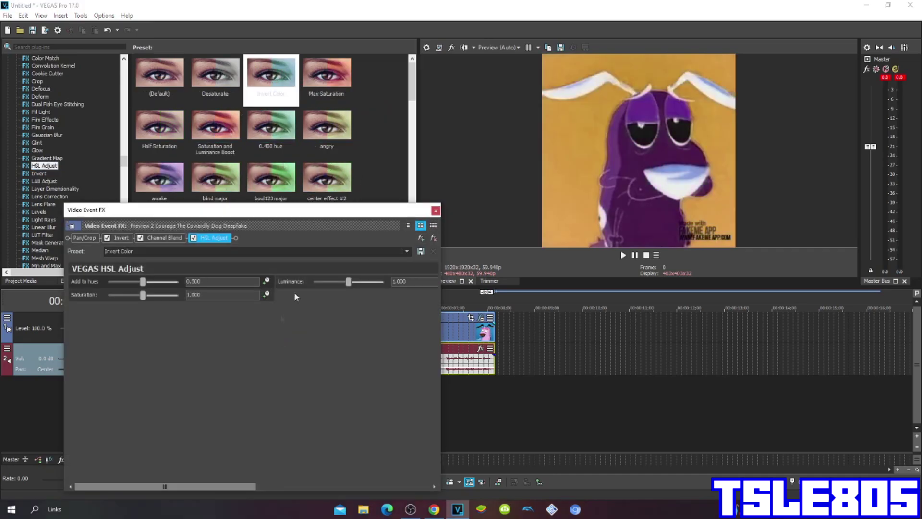
left_click(435, 211)
scroll(92, 152, "down", 3)
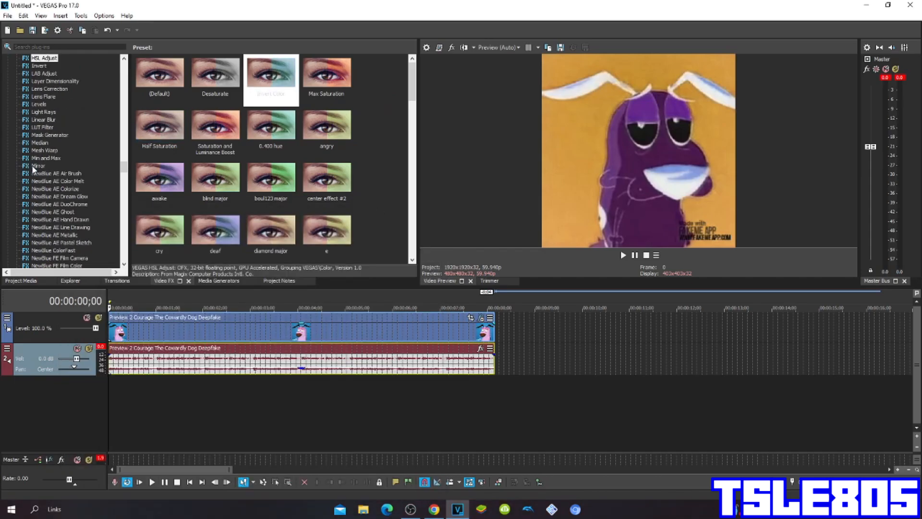
- Apply the Mirror effect's Reflect Left preset to make the picture symmetric
left_click(38, 166)
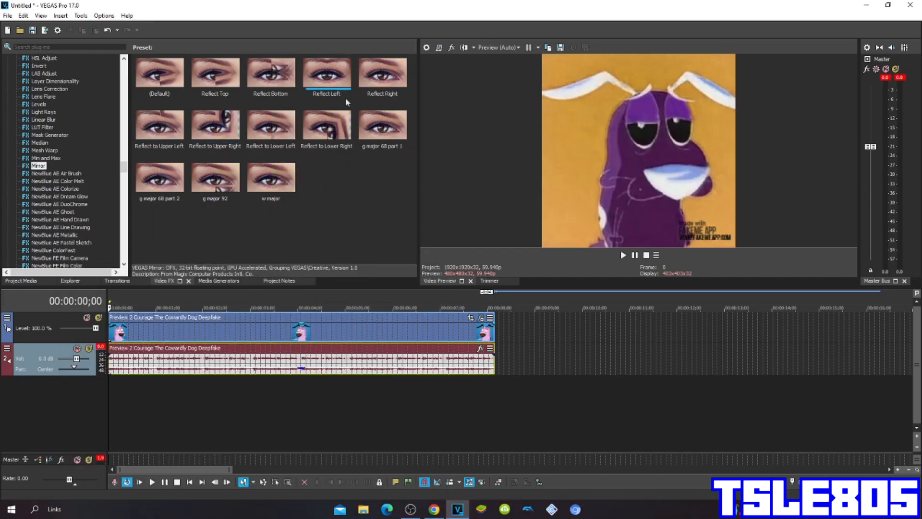
left_click_drag(328, 86, 319, 108)
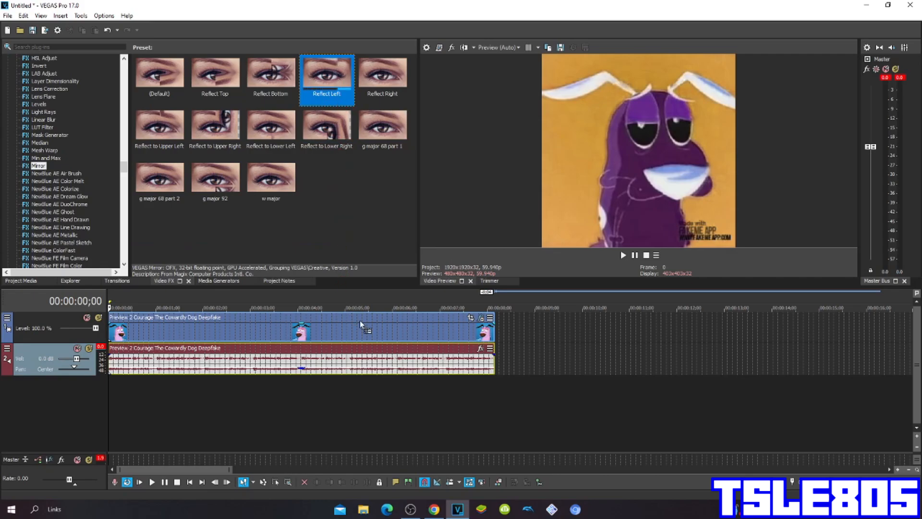
left_click_drag(359, 321, 359, 321)
left_click(435, 212)
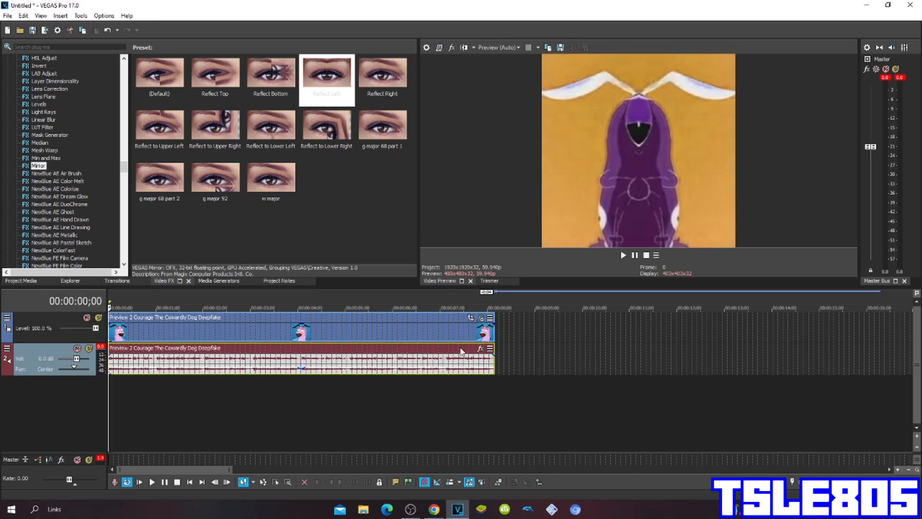
- In the audio event's Properties, choose élastique as the time stretch method
right_click(439, 348)
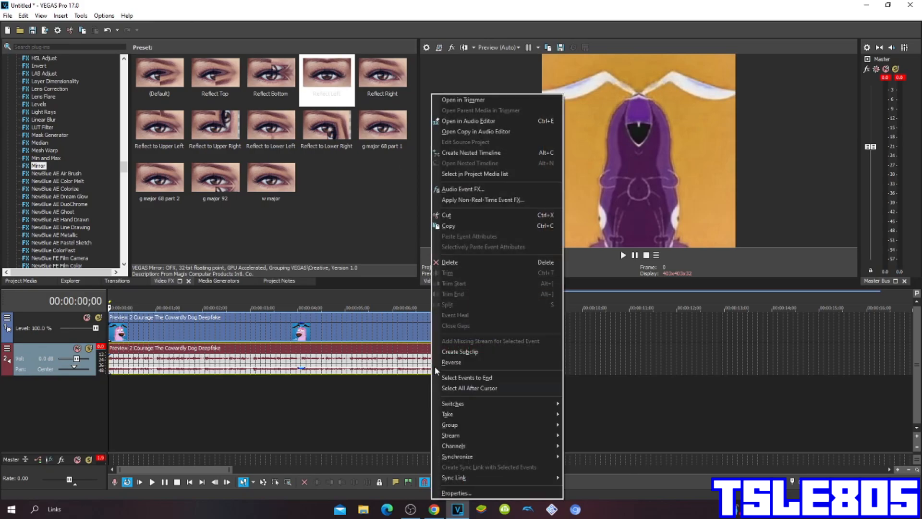
left_click(461, 495)
left_click(472, 202)
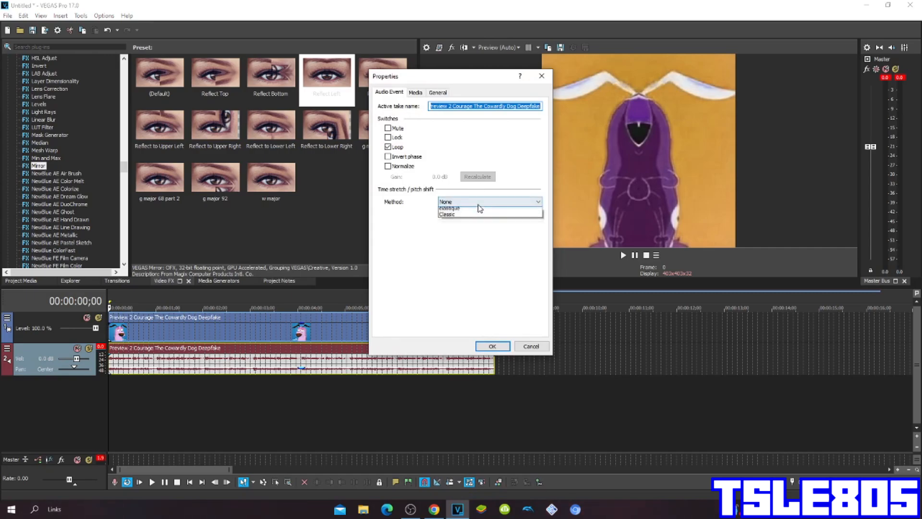
left_click(462, 216)
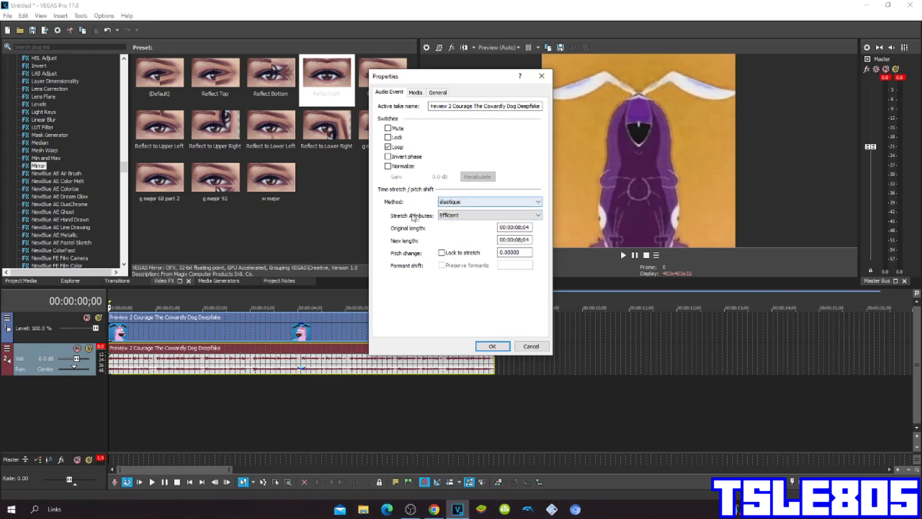
left_click(444, 217)
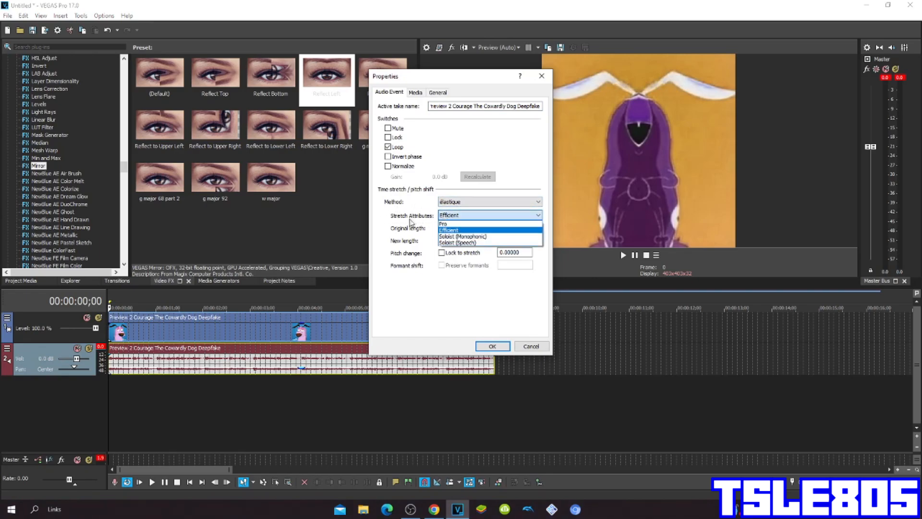
left_click(443, 222)
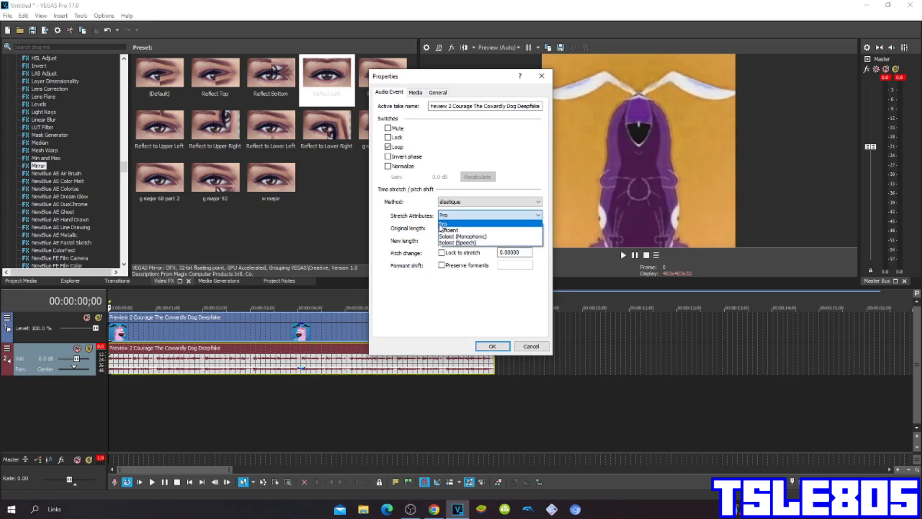
left_click(454, 229)
left_click(461, 202)
- Try Classic's A17 Drums preset, then settle on élastique with Pro quality and apply
left_click(449, 222)
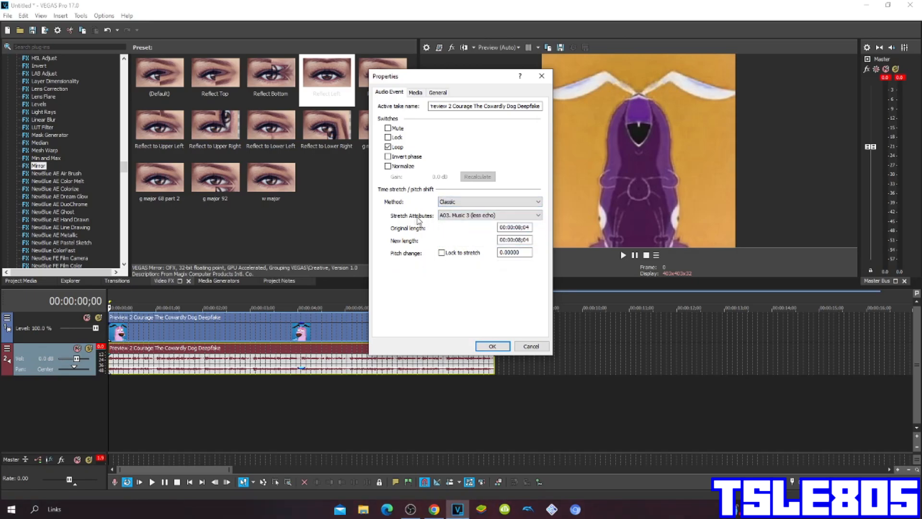
left_click(445, 216)
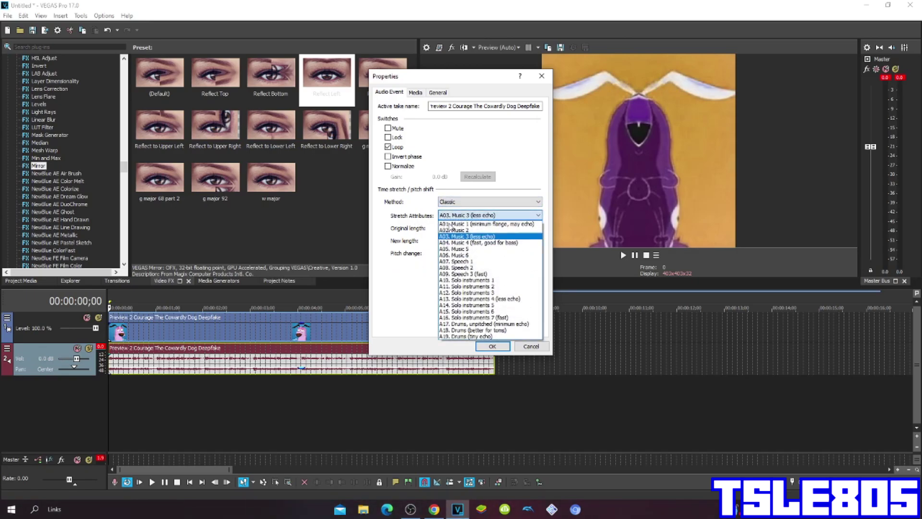
left_click(469, 326)
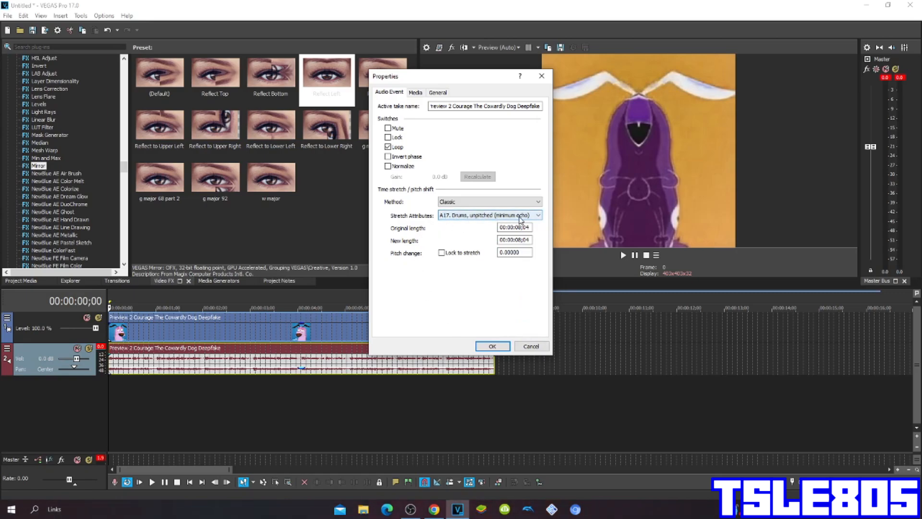
left_click(490, 202)
left_click(446, 218)
left_click(445, 222)
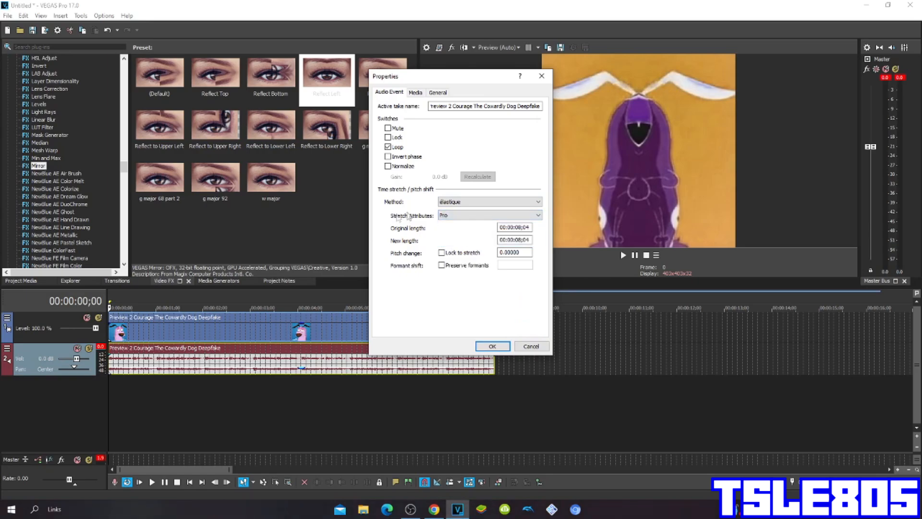
left_click(494, 346)
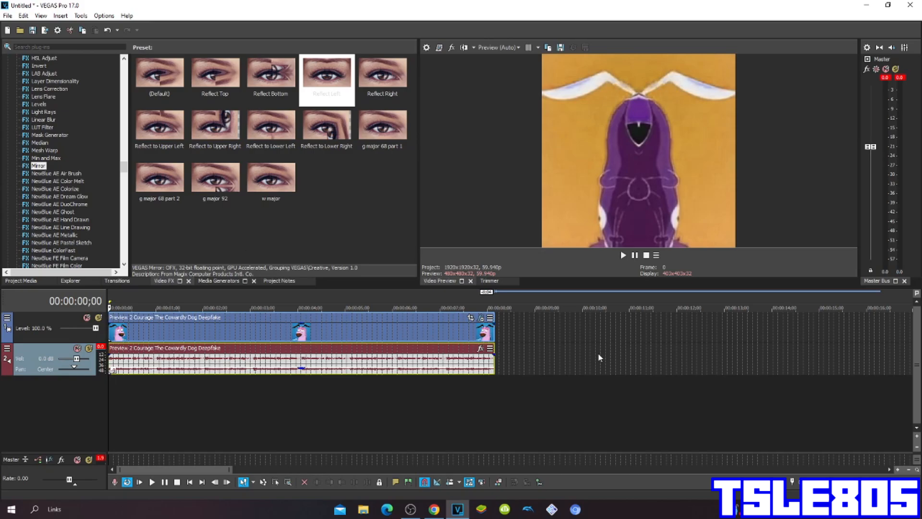
- Duplicate the audio track twice, undoing one extra duplicate
right_click(586, 353)
left_click(627, 271)
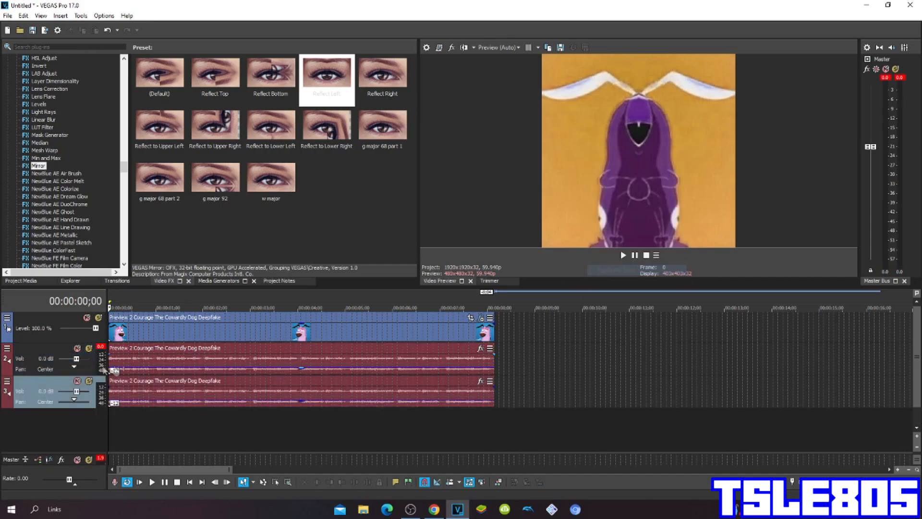
right_click(562, 395)
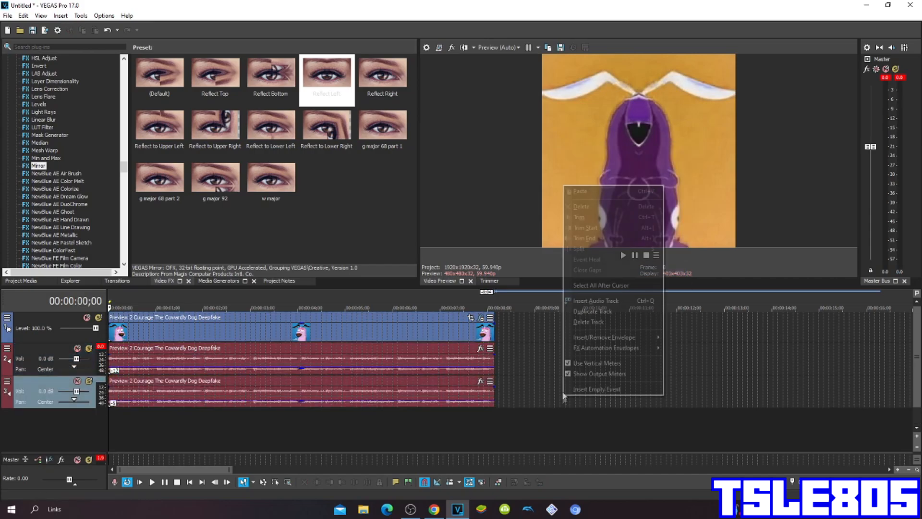
left_click(598, 311)
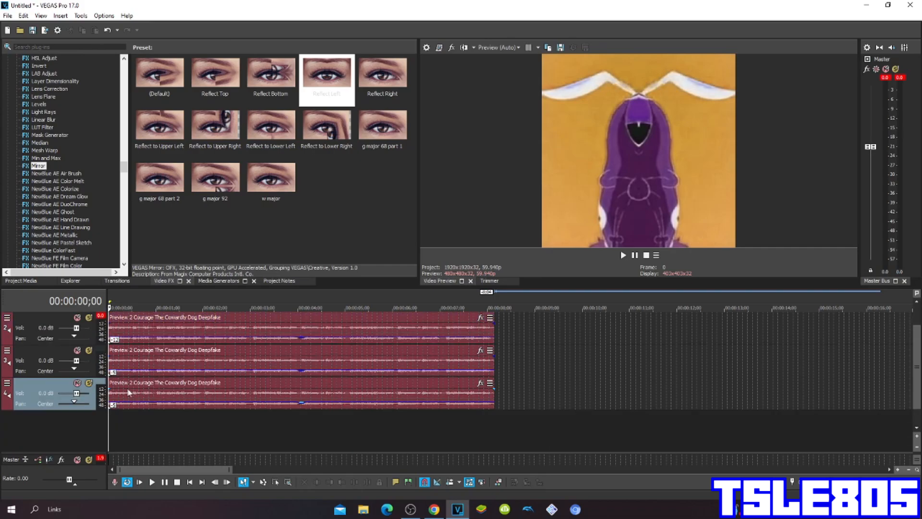
left_click(127, 389)
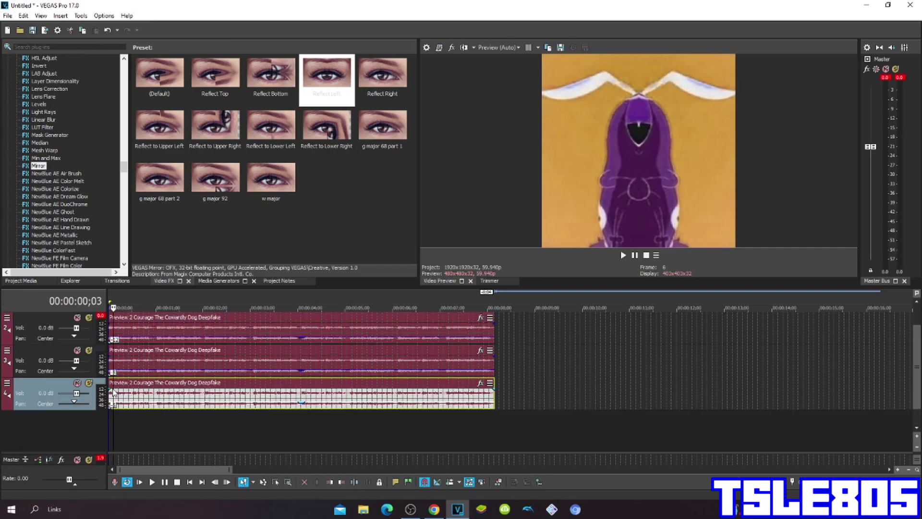
right_click(570, 386)
left_click(606, 304)
key("ctrl+z")
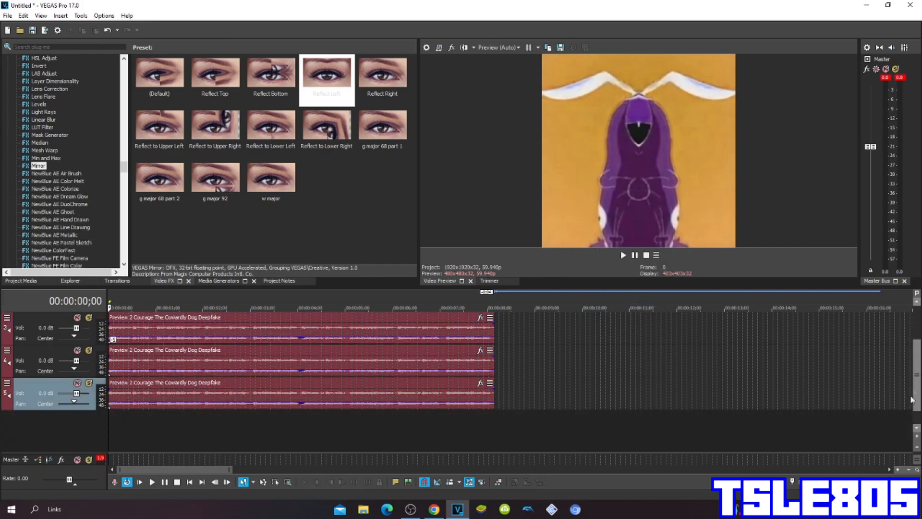
- Duplicate the audio track twice more so several stacked copies play together
left_click(115, 389)
right_click(613, 402)
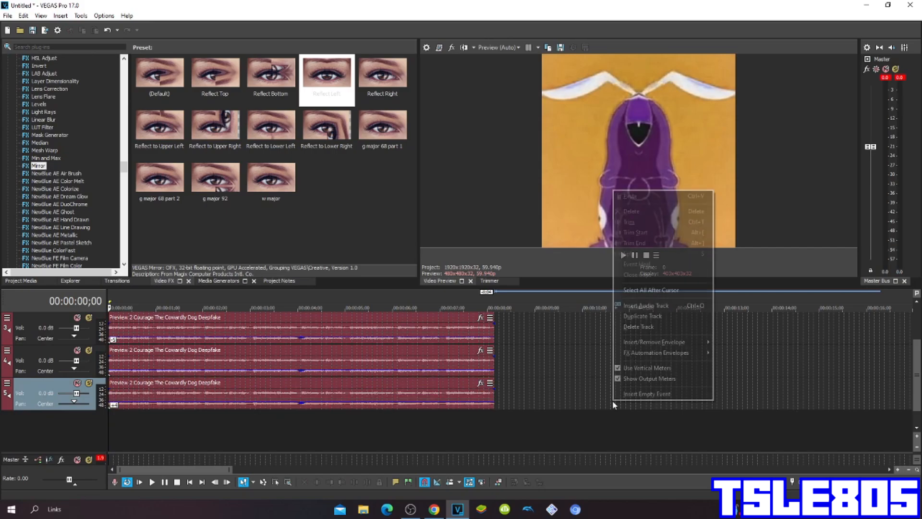
left_click(655, 328)
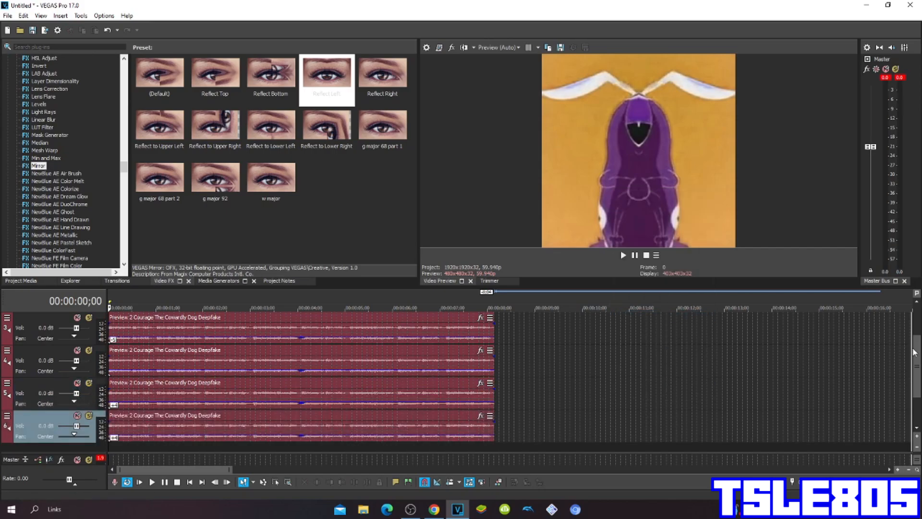
left_click(914, 302)
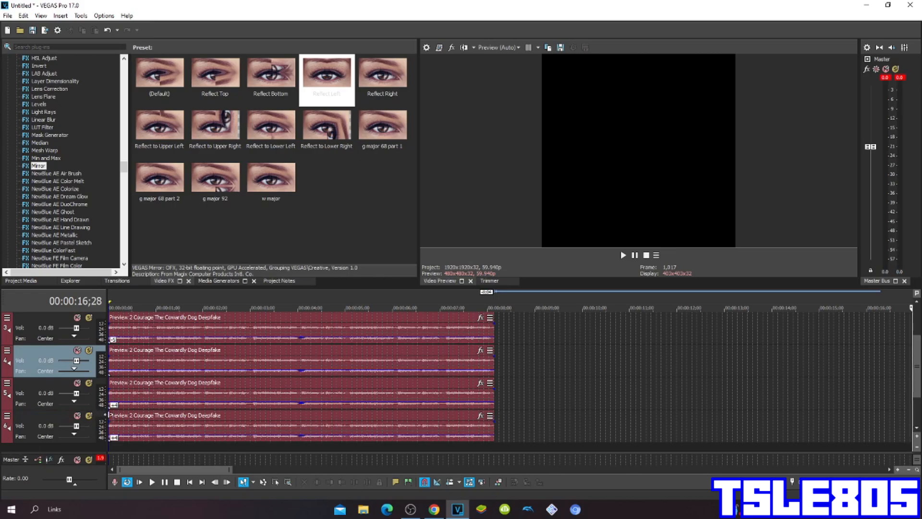
left_click(111, 418)
key("ctrl+Home")
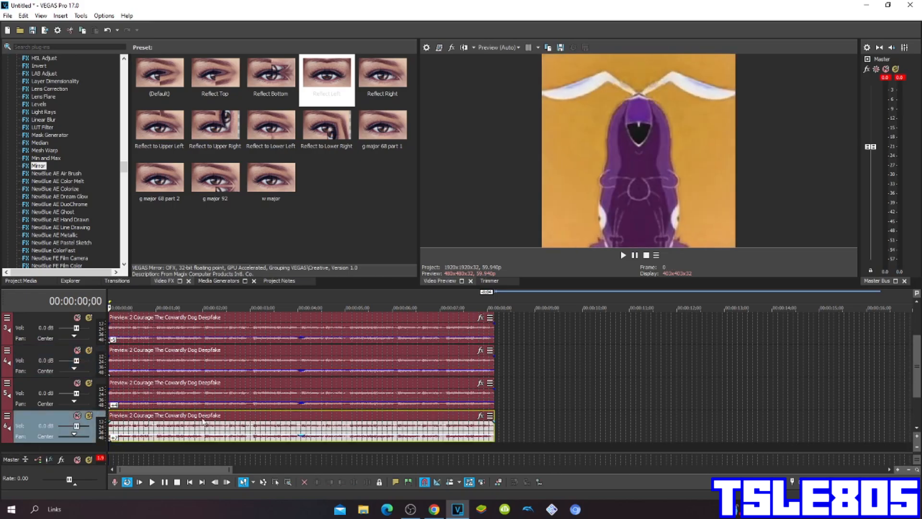
right_click(602, 381)
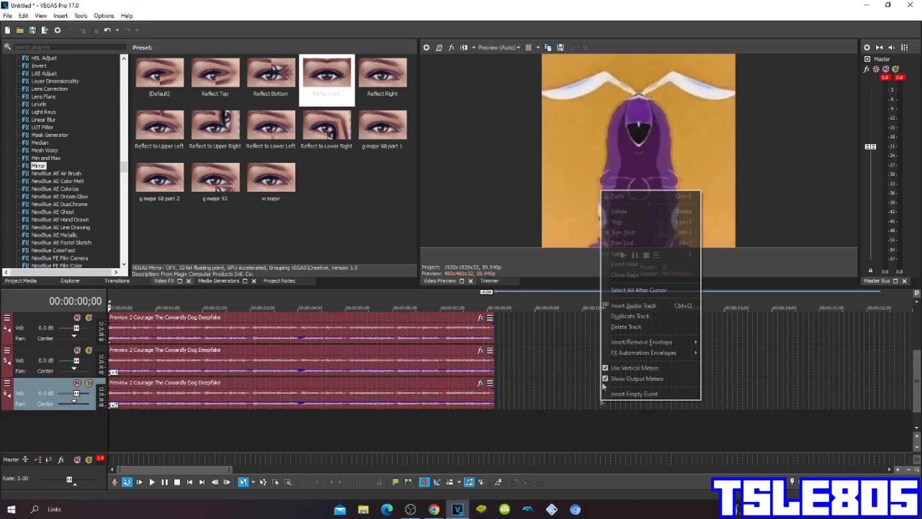
left_click(627, 317)
left_click(129, 420)
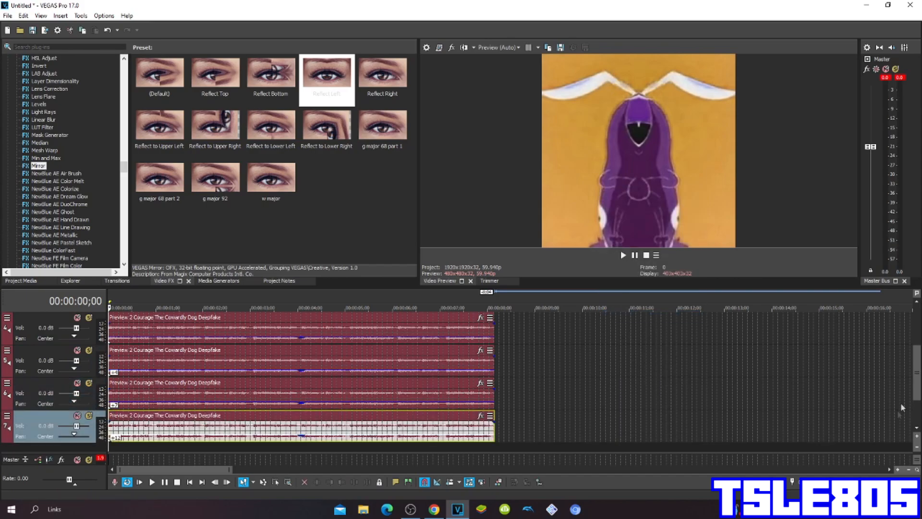
left_click_drag(917, 375, 916, 317)
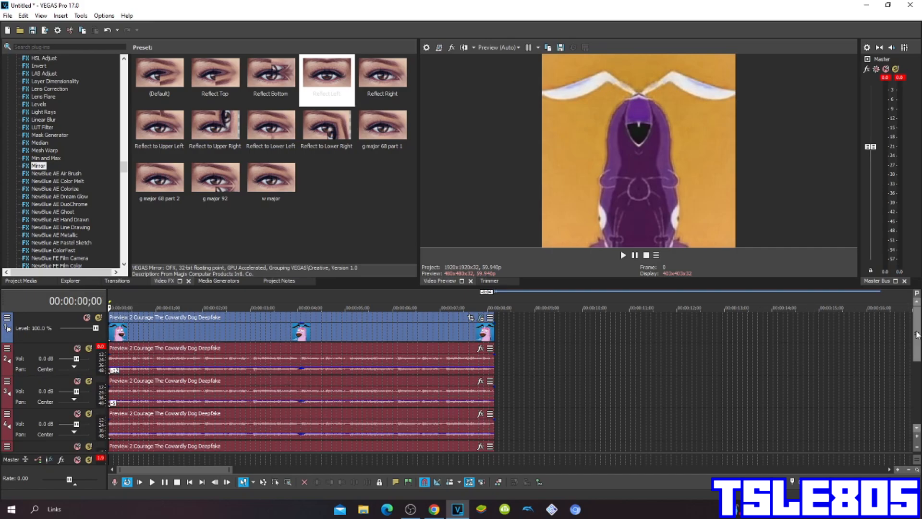
mouse_move(917, 332)
left_mouse_down()
mouse_move(916, 374)
mouse_move(916, 331)
left_mouse_up()
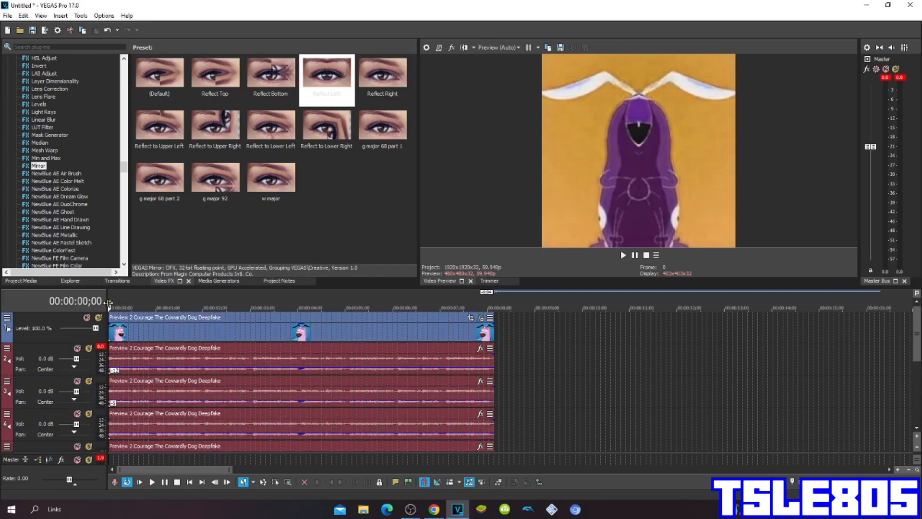
- Mark a time selection spanning the whole clip and bring up Render As
left_click_drag(108, 302, 493, 308)
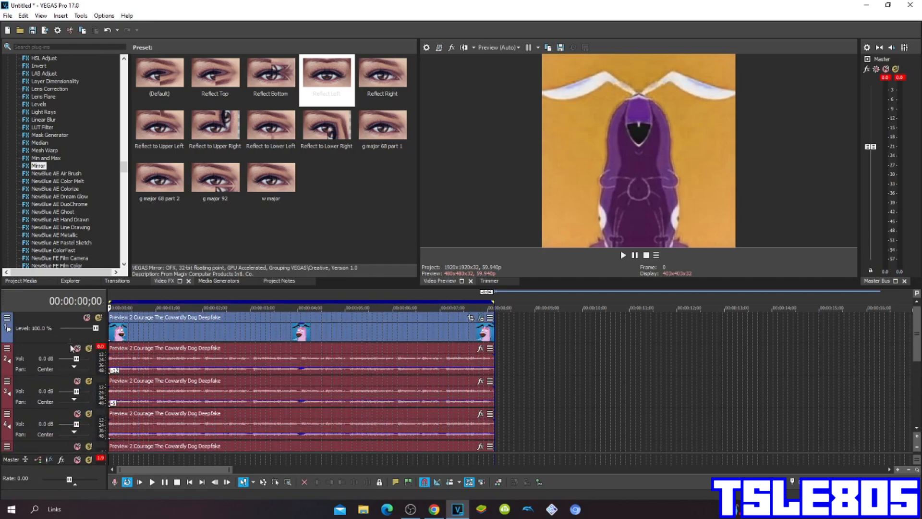
left_click(45, 29)
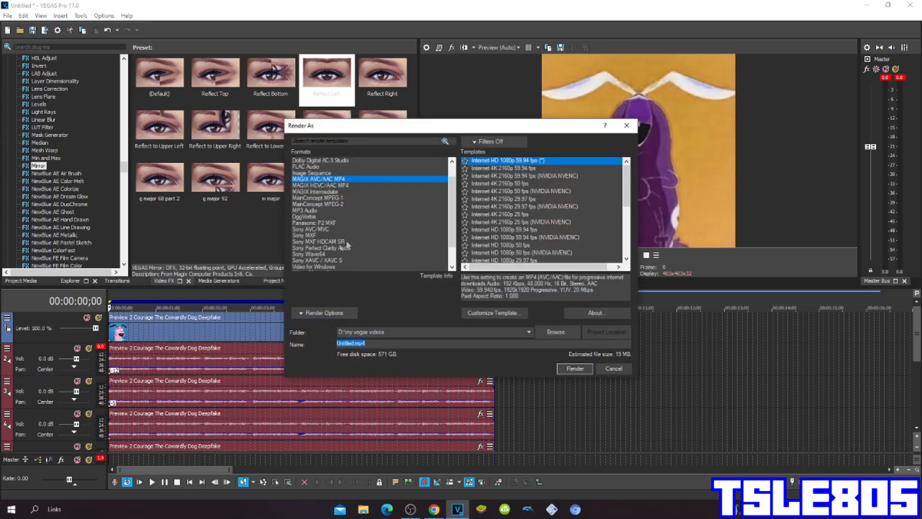
scroll(346, 245, "down", 2)
- Render the mix as a Wave (Microsoft) file named 'g major' in the my vegas videos folder
left_click(315, 250)
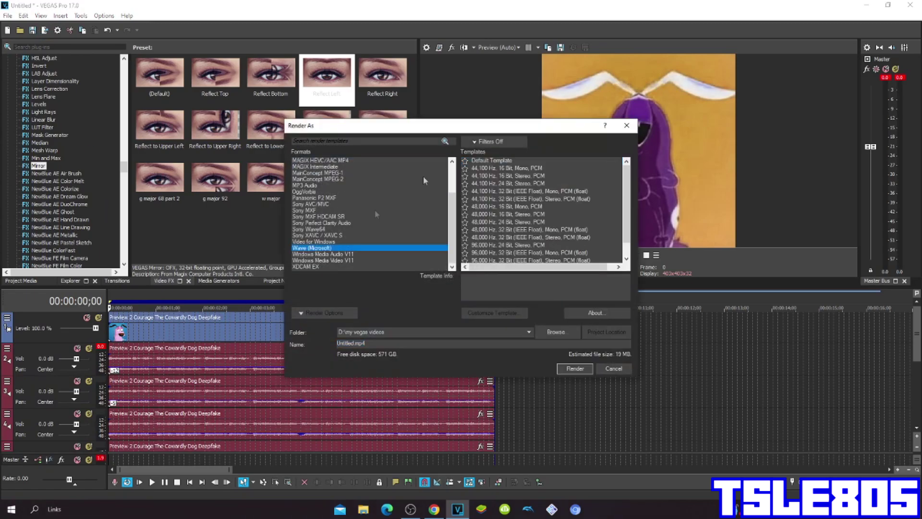
double_click(376, 344)
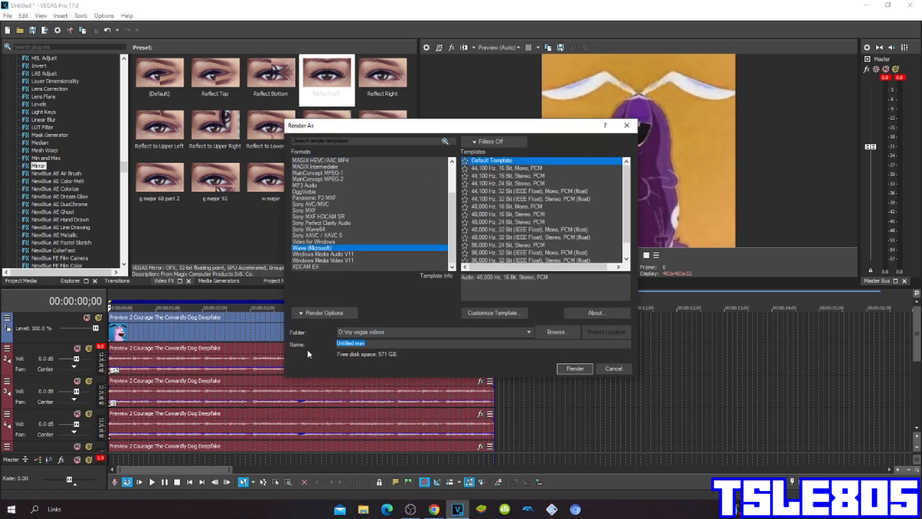
type("d major 10")
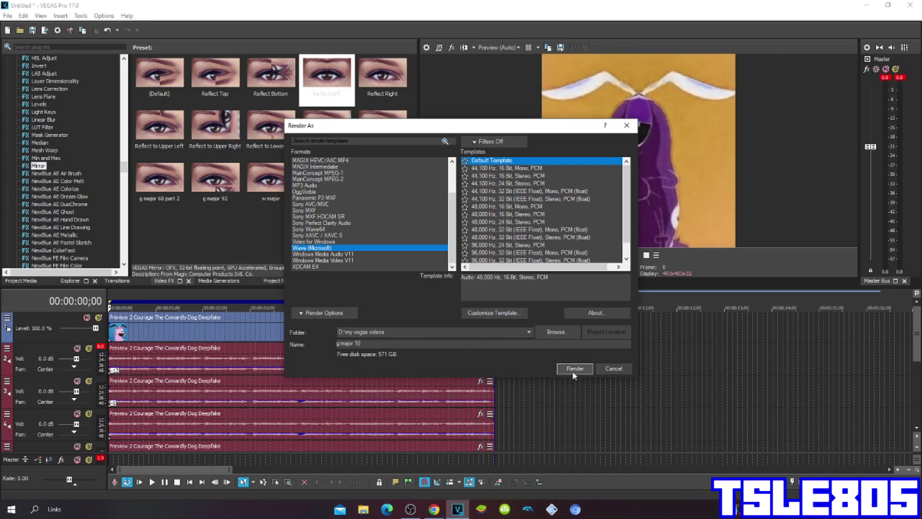
left_click(574, 368)
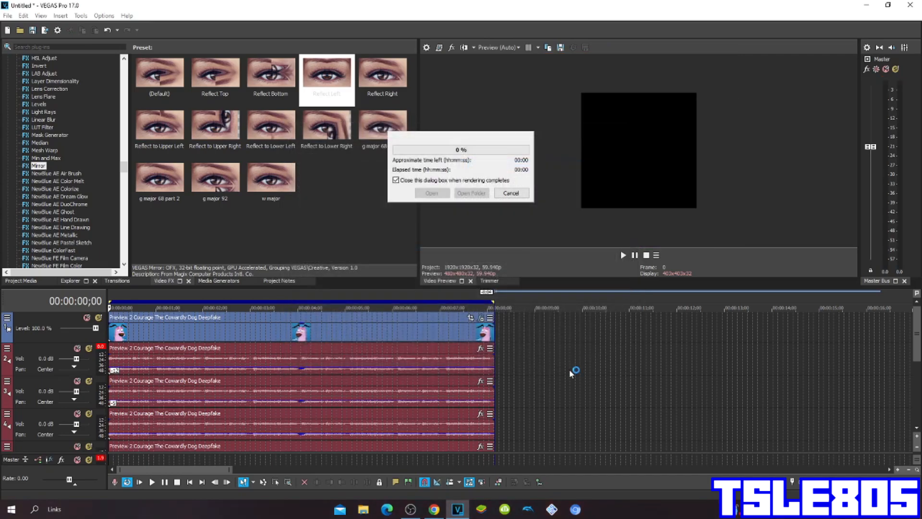
left_click(22, 280)
- Import the rendered g major 10.wav into Project Media
left_click(8, 30)
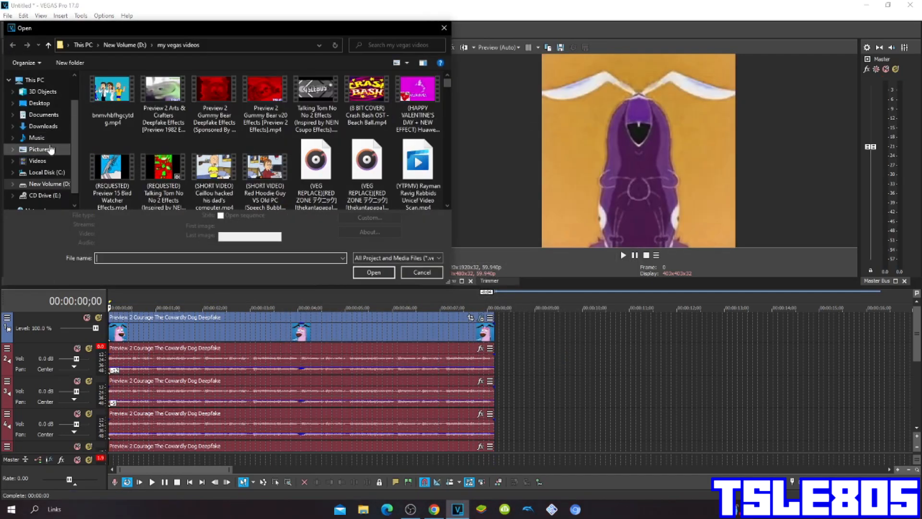
type("g")
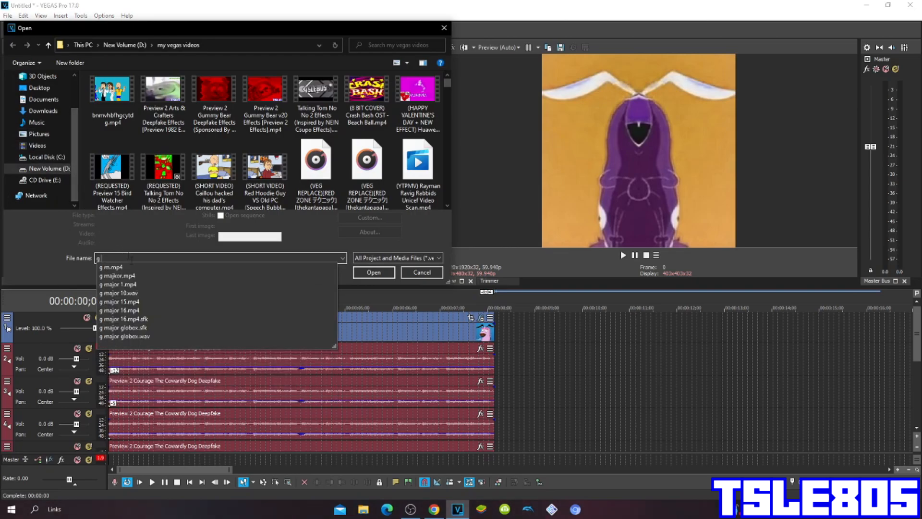
left_click(144, 292)
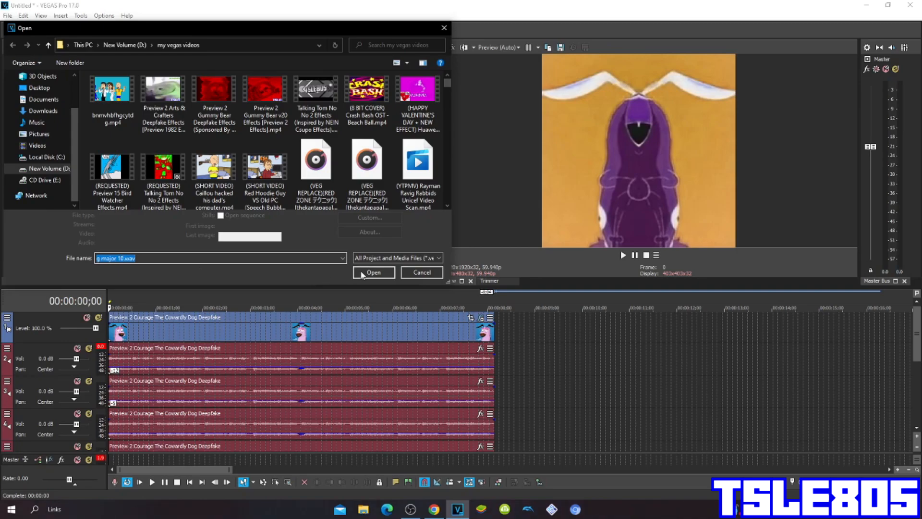
left_click(374, 272)
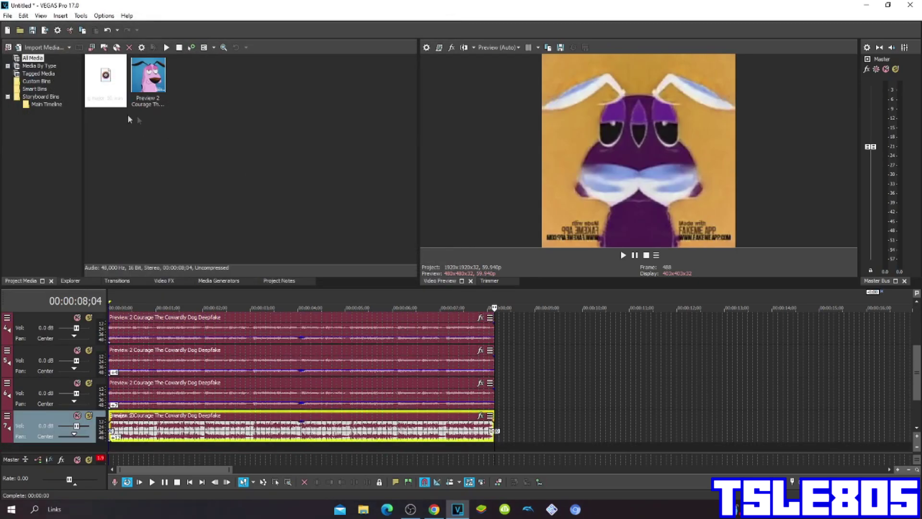
- Remove the imported event and delete the bottom three old audio tracks
right_click(187, 426)
left_click(216, 141)
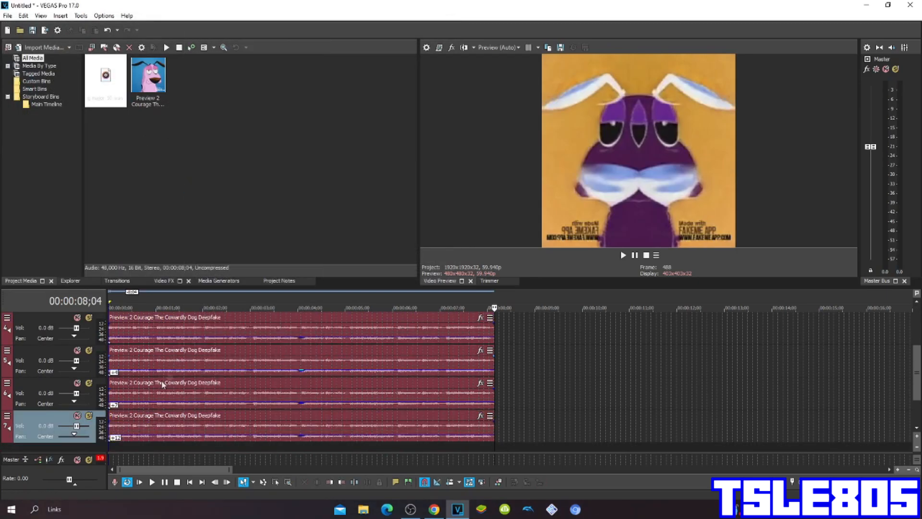
right_click(33, 424)
left_click(33, 403)
right_click(44, 404)
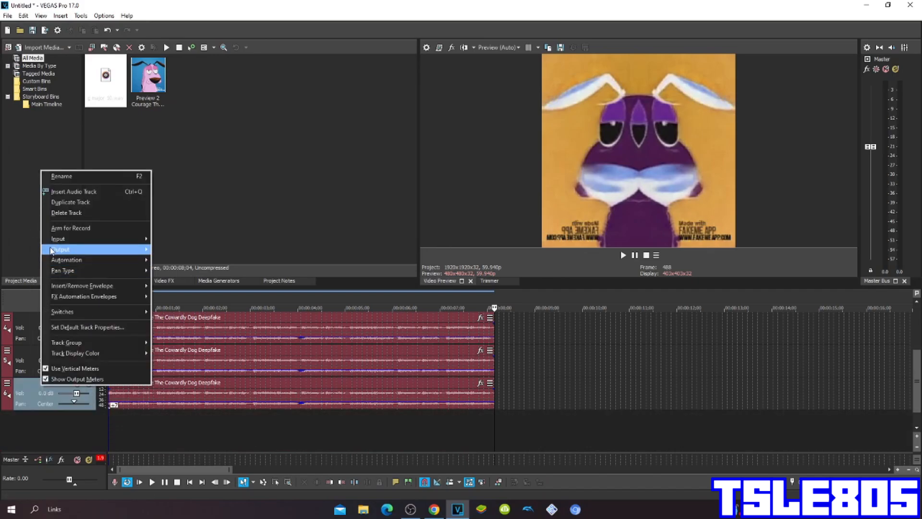
left_click(78, 214)
right_click(33, 361)
left_click(62, 225)
- Delete the remaining old audio tracks and place g major 10 alone under the video
right_click(34, 393)
left_click(61, 225)
right_click(34, 393)
left_click(65, 220)
right_click(40, 363)
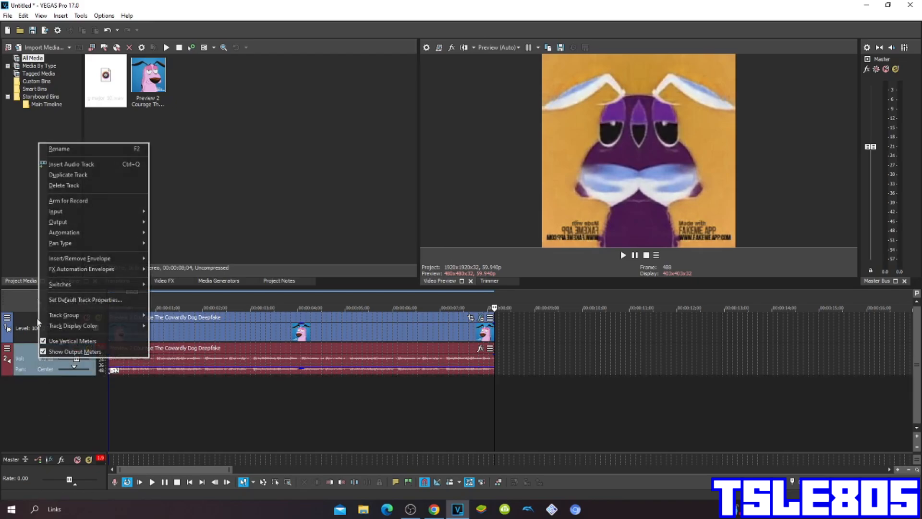
left_click(75, 186)
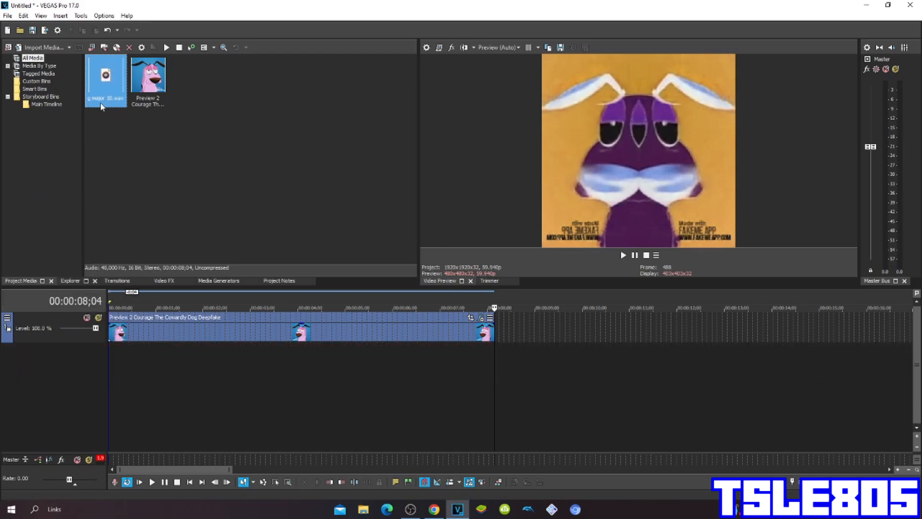
left_click_drag(106, 75, 116, 360)
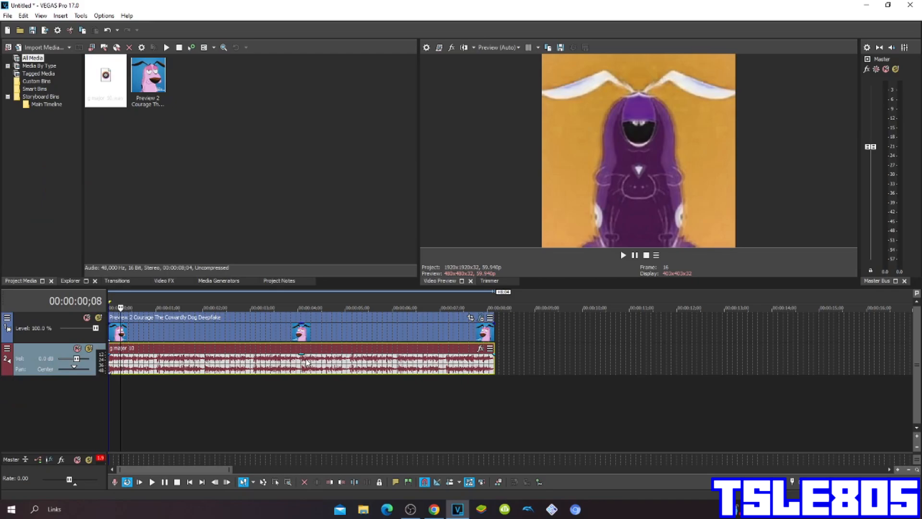
right_click(309, 363)
- Set the g major 10 event's time stretch to élastique with Pro attributes
right_click(282, 383)
left_click(303, 494)
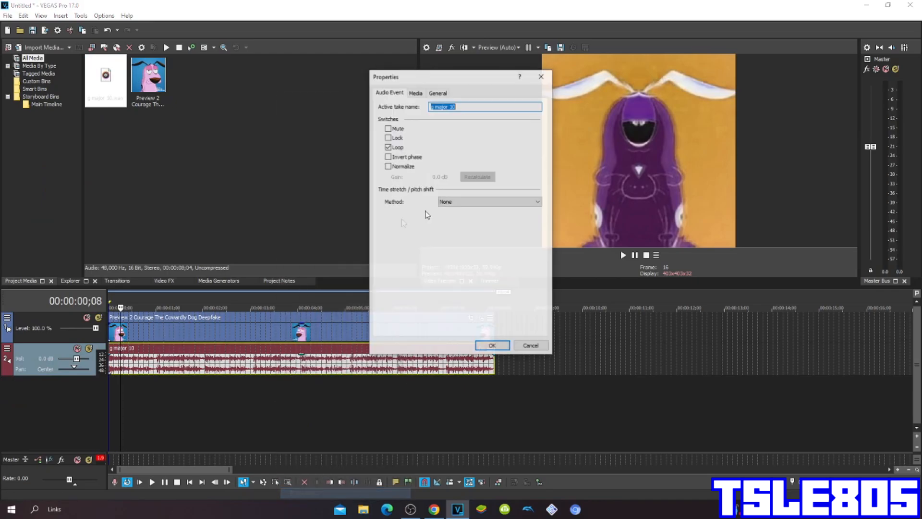
left_click(490, 202)
left_click(476, 220)
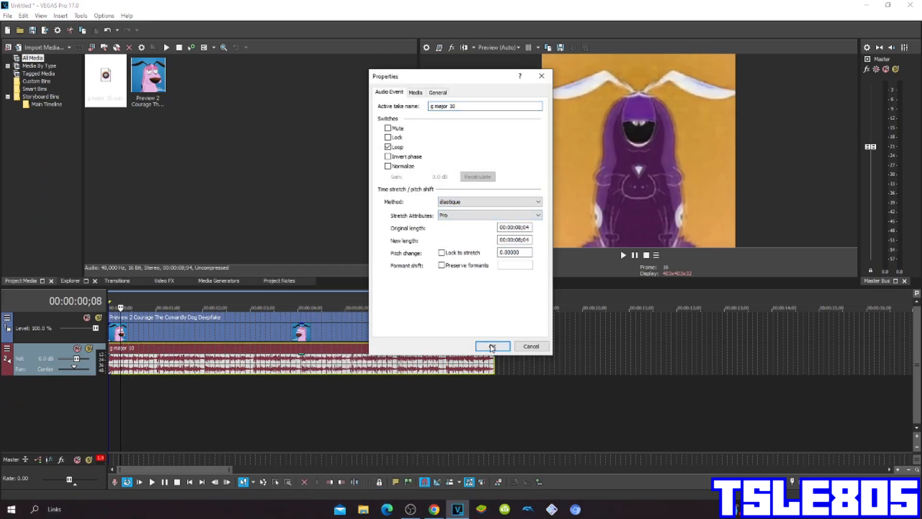
left_click(492, 347)
- Duplicate the g major 10 audio track so two copies sit stacked
key("Home")
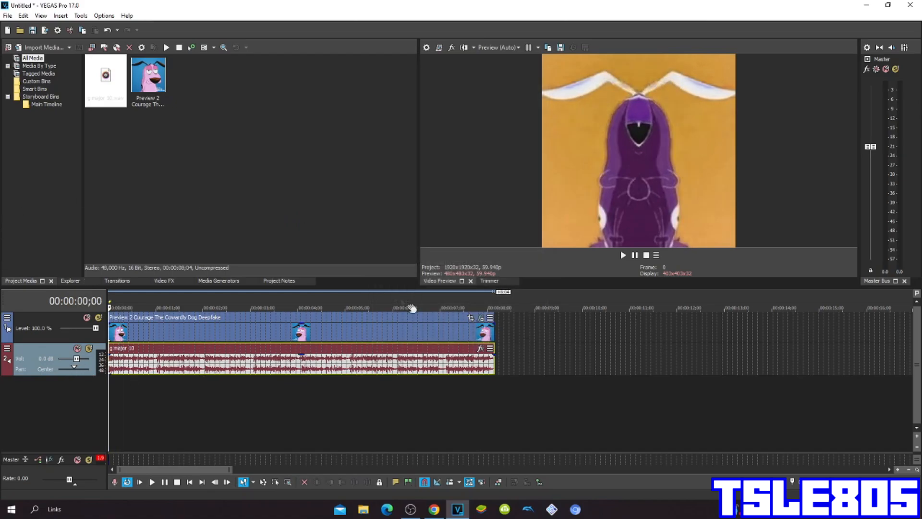
left_click(518, 359)
right_click(517, 360)
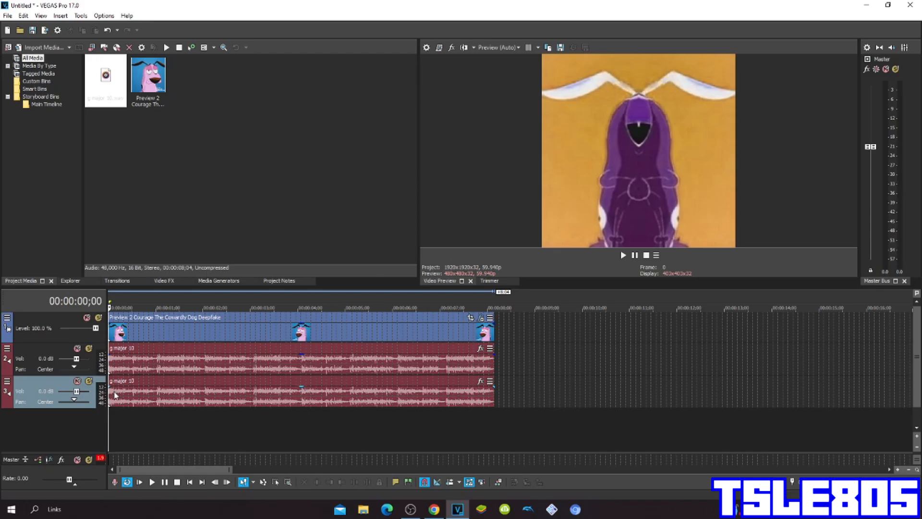
left_click(115, 394)
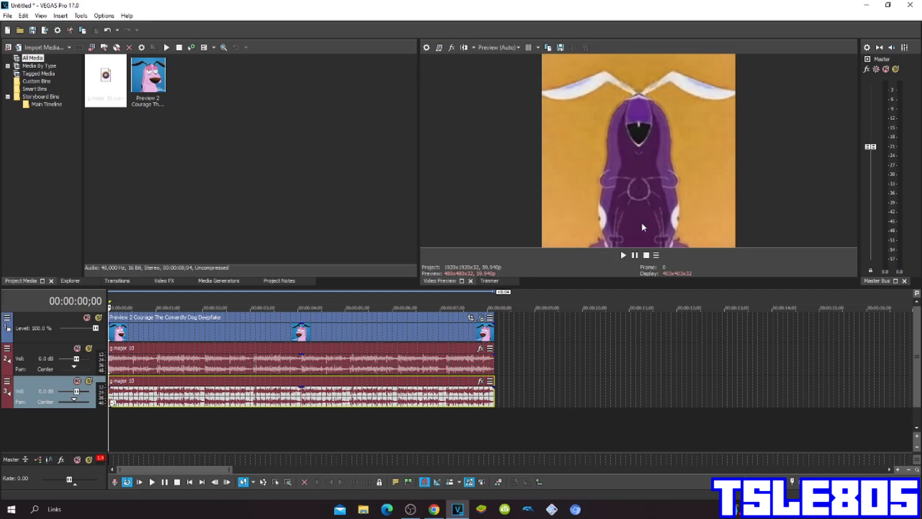
- Play the finished project to its end, then bring OBS Studio to the front
key("space")
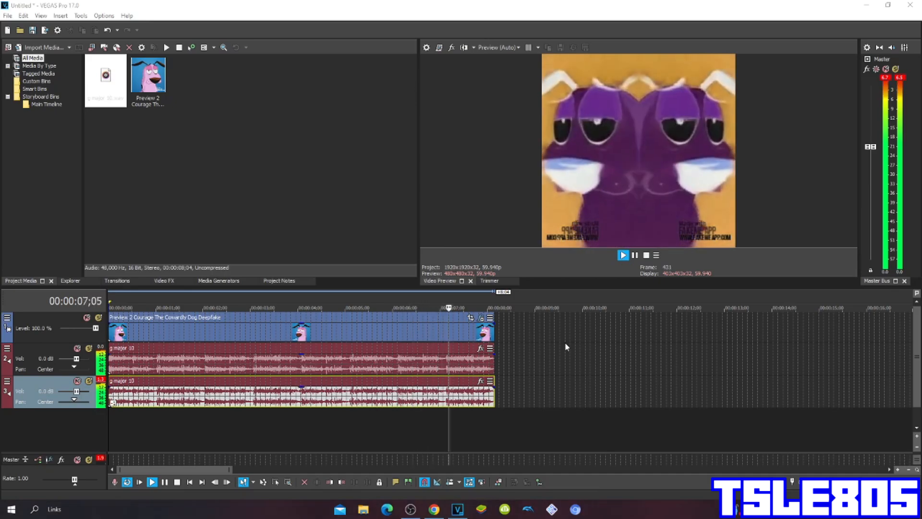
key("space")
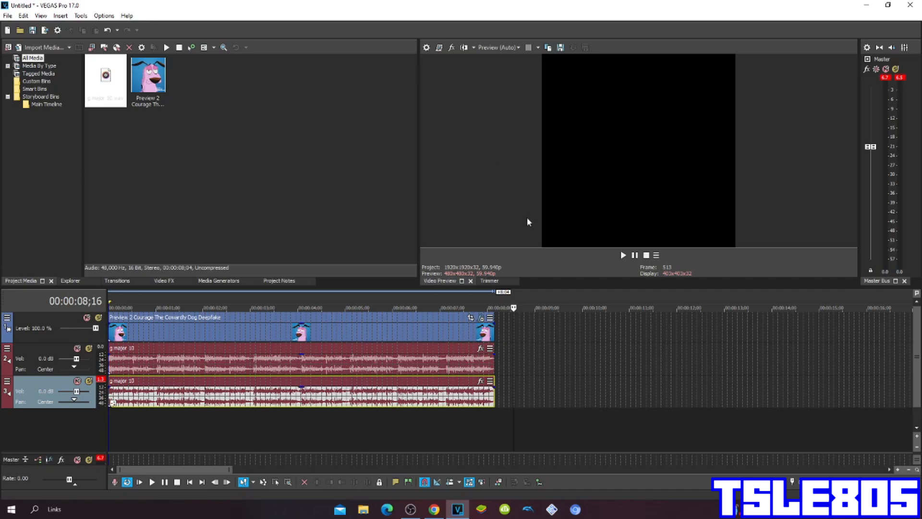
left_click(410, 510)
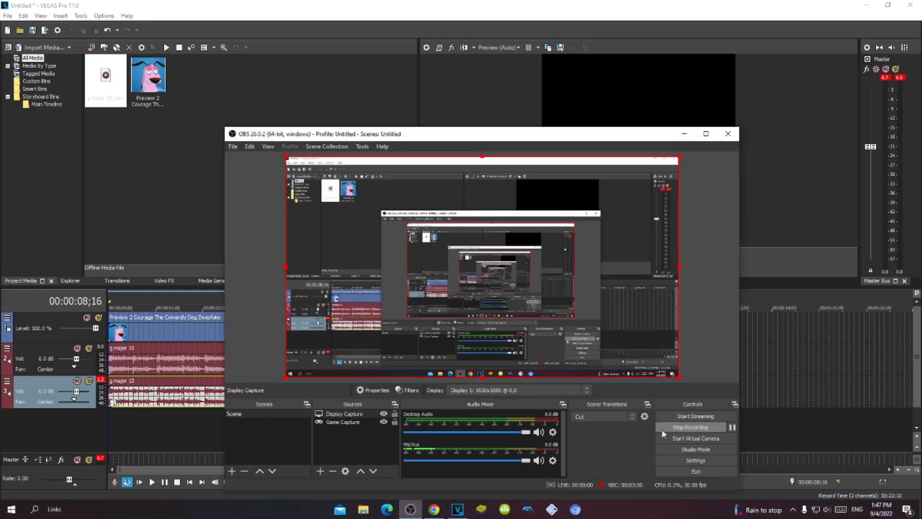